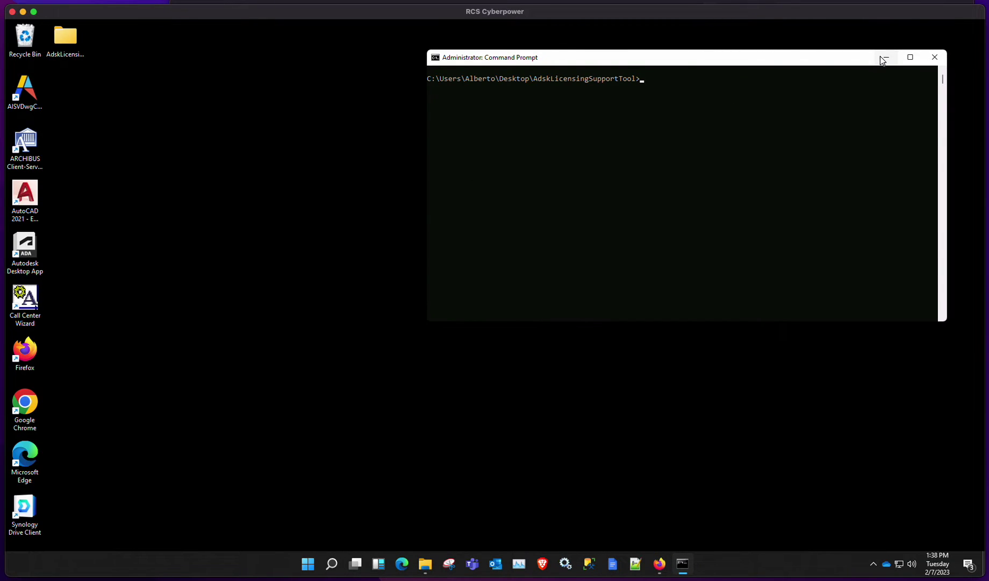
# - Launch AutoCAD 2021, then cancel the FlexNet License Finder and close the Network License Not Available error
pyautogui.click(885, 57)
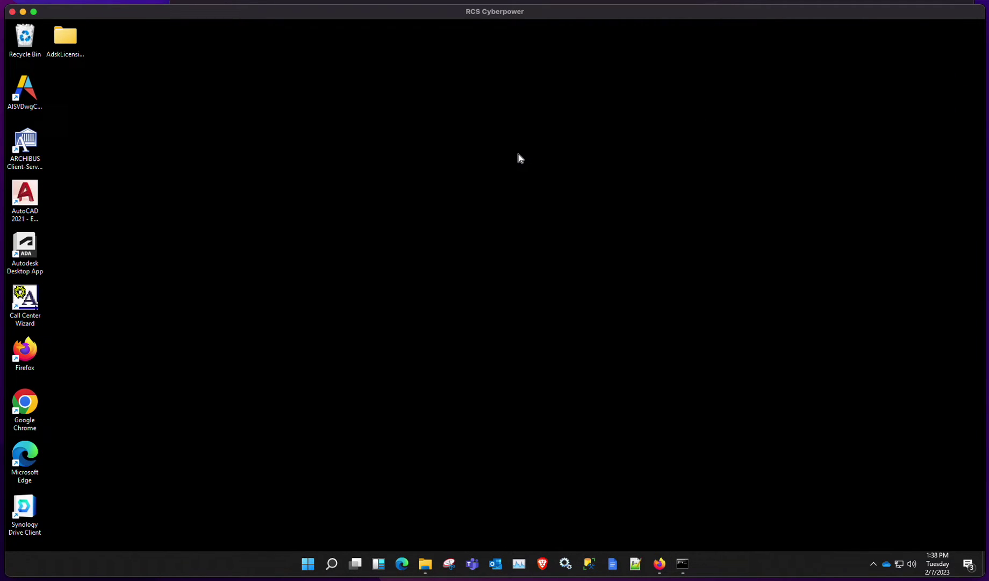
pyautogui.doubleClick(19, 211)
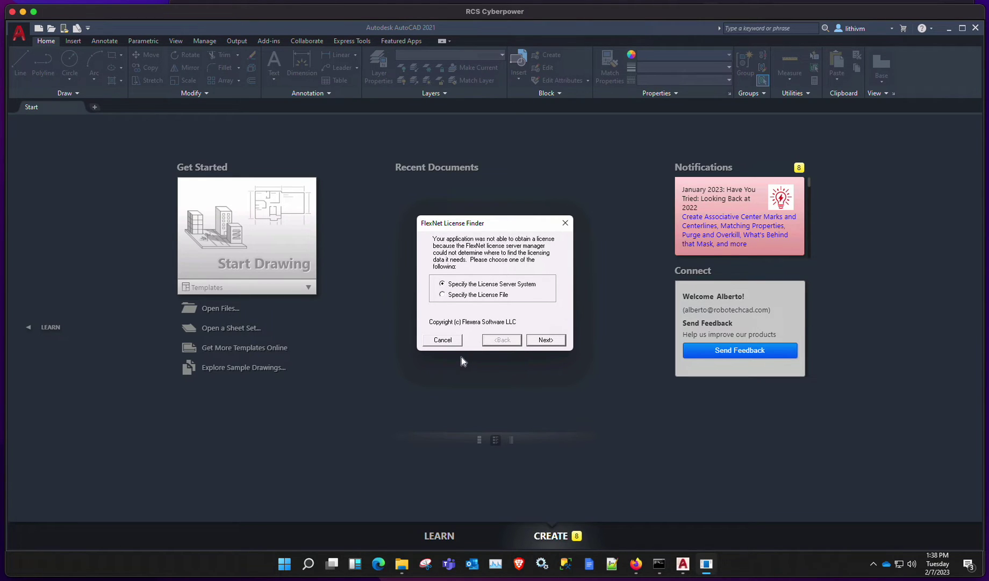
pyautogui.click(455, 344)
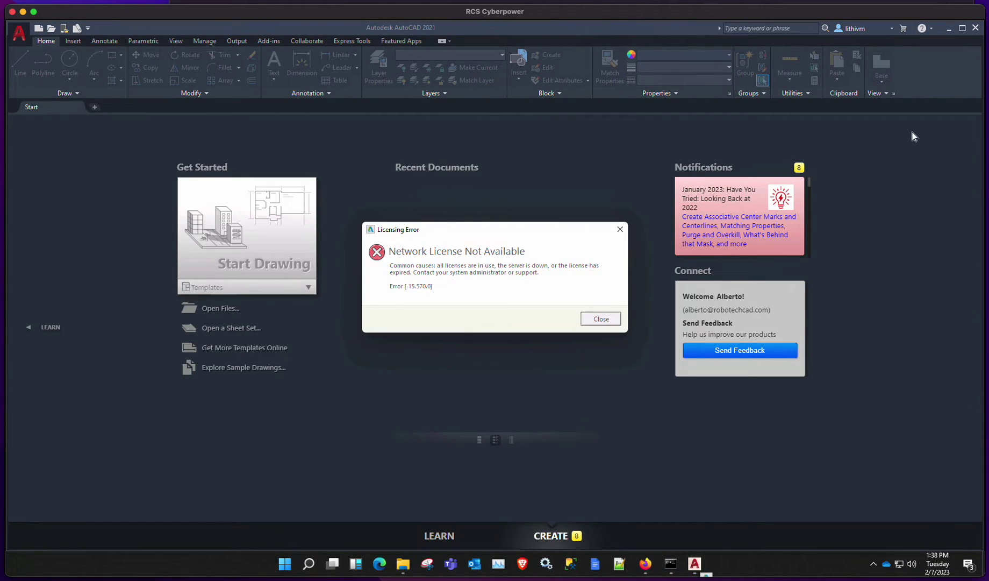
pyautogui.click(601, 319)
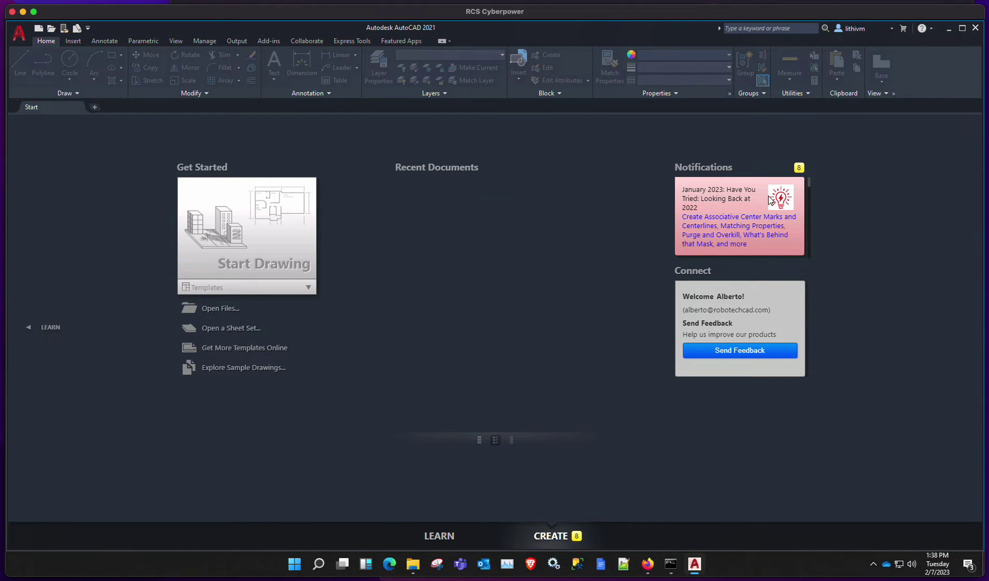
# - Quit AutoCAD without saving, view the Licensing Support Tool page in Firefox, then minimize the browser
pyautogui.click(452, 314)
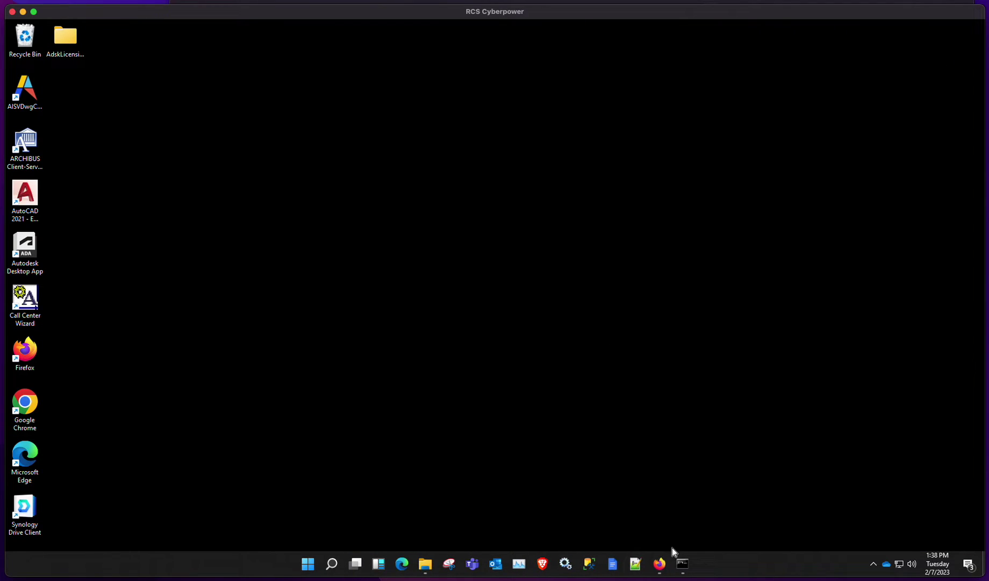
pyautogui.click(659, 562)
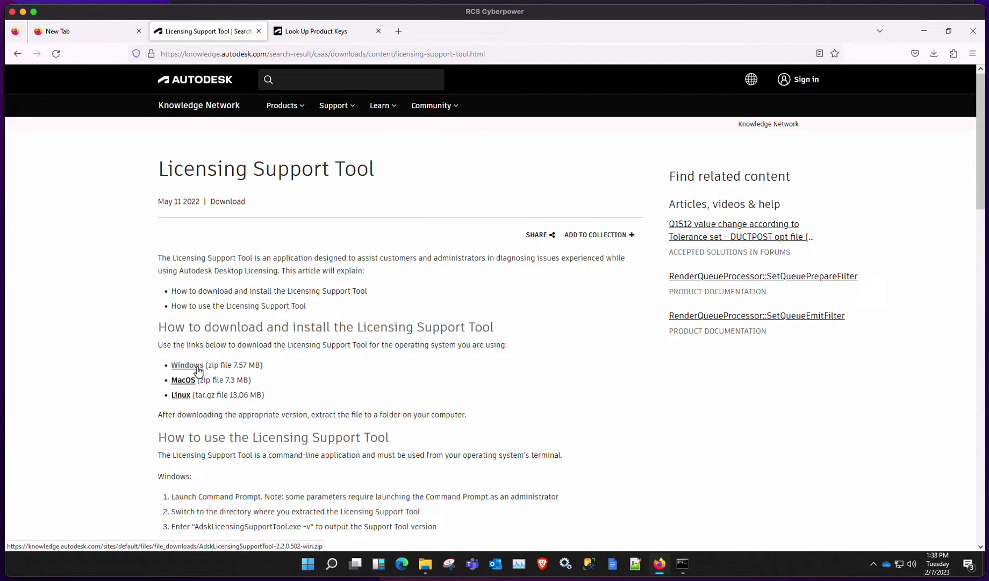
pyautogui.click(923, 33)
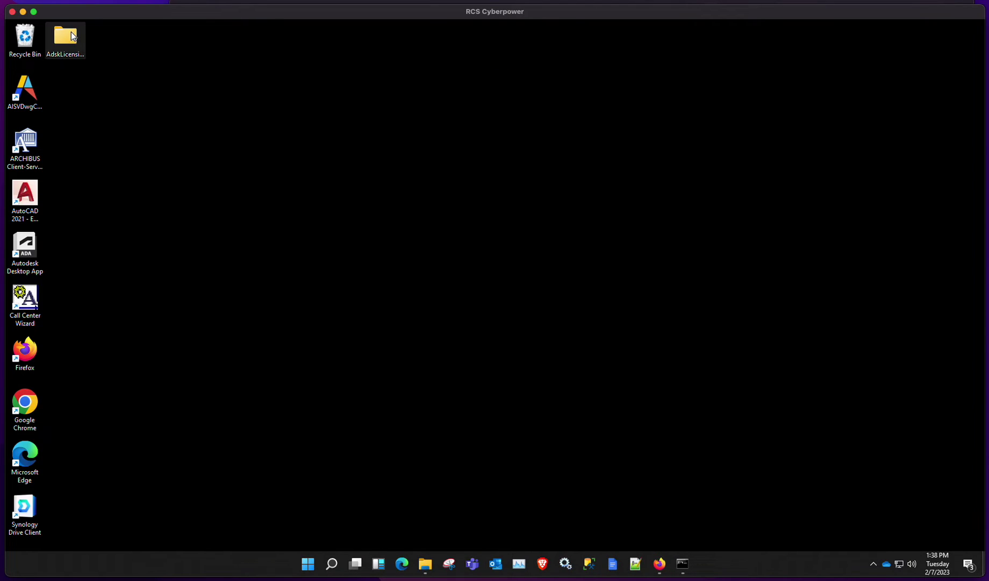
# - Read AutoCAD 2021's product key on the Look Up Product Keys page, then minimize Firefox
pyautogui.click(69, 35)
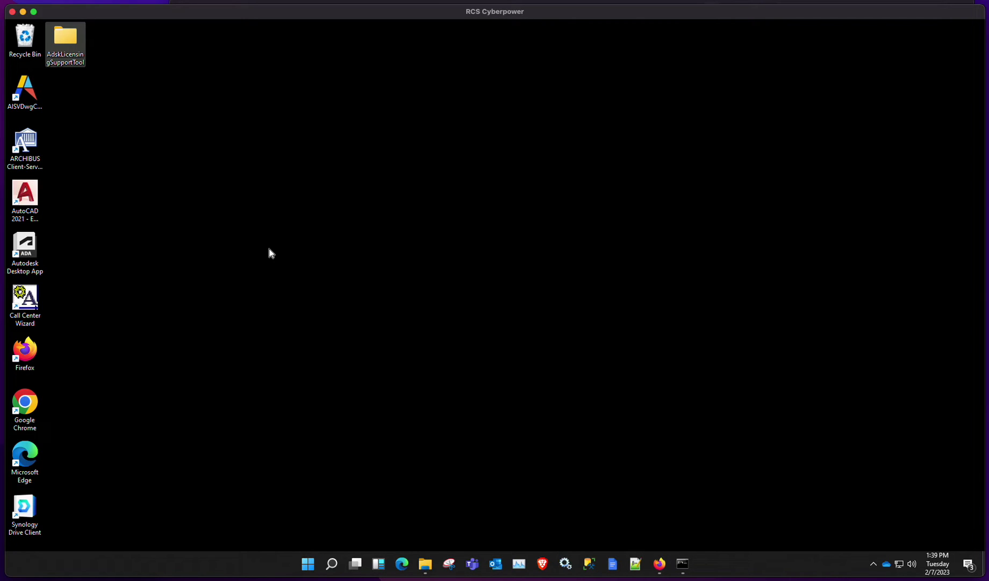
pyautogui.click(27, 216)
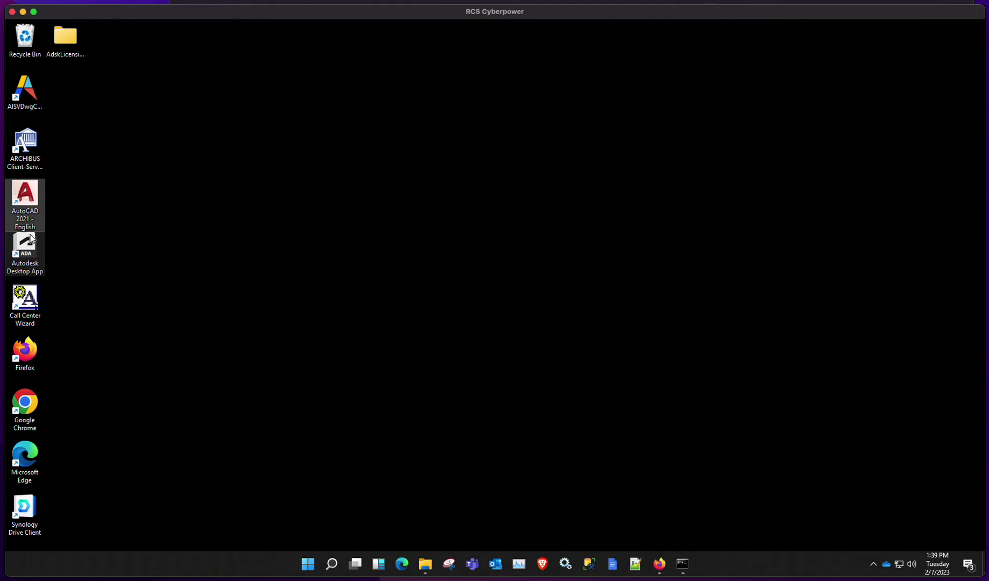
pyautogui.click(664, 565)
pyautogui.click(327, 35)
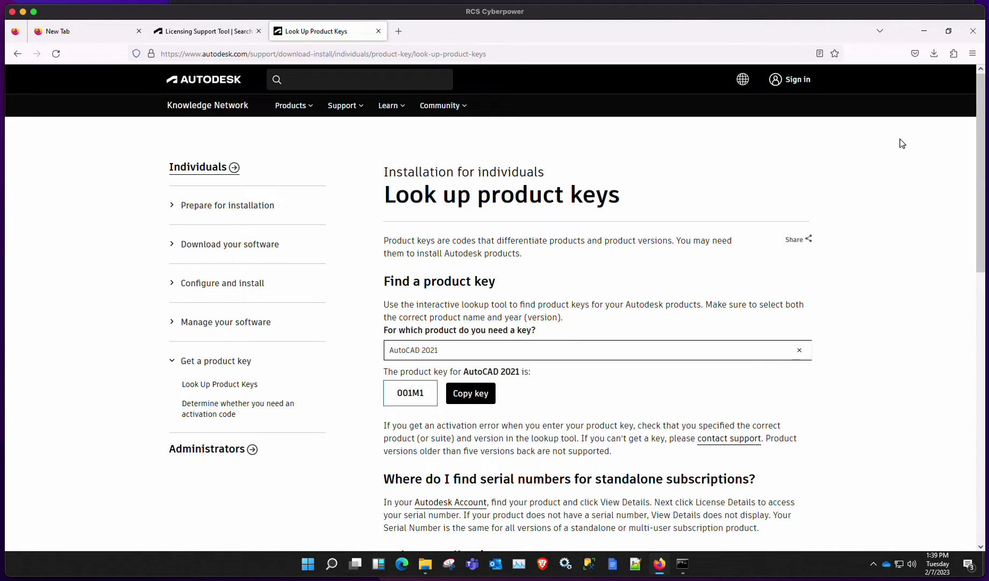
pyautogui.click(924, 31)
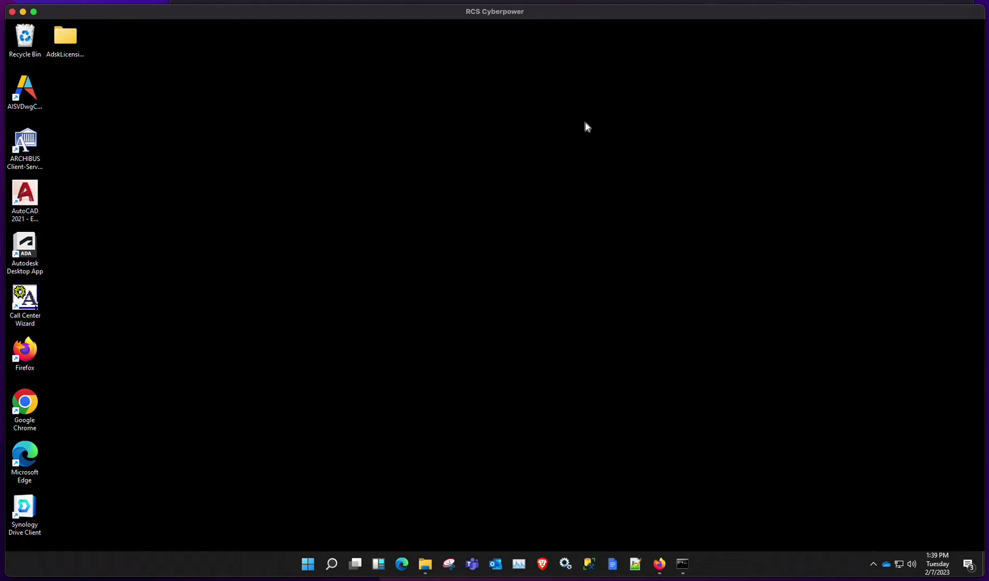
# - Search 'comman' and start Command Prompt as administrator, approving the UAC prompt
pyautogui.rightClick(311, 563)
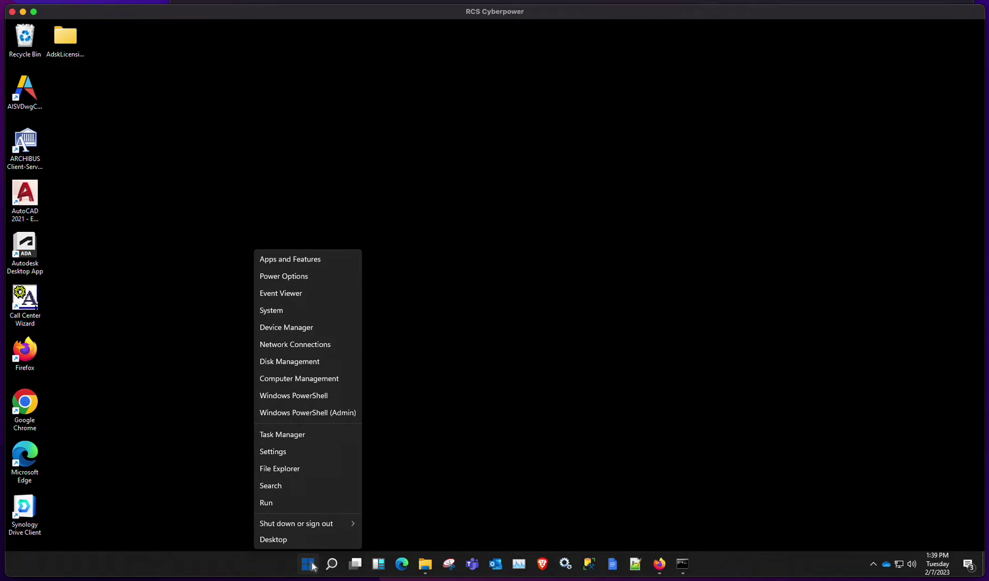
pyautogui.click(311, 563)
pyautogui.click(311, 563)
pyautogui.write('comman')
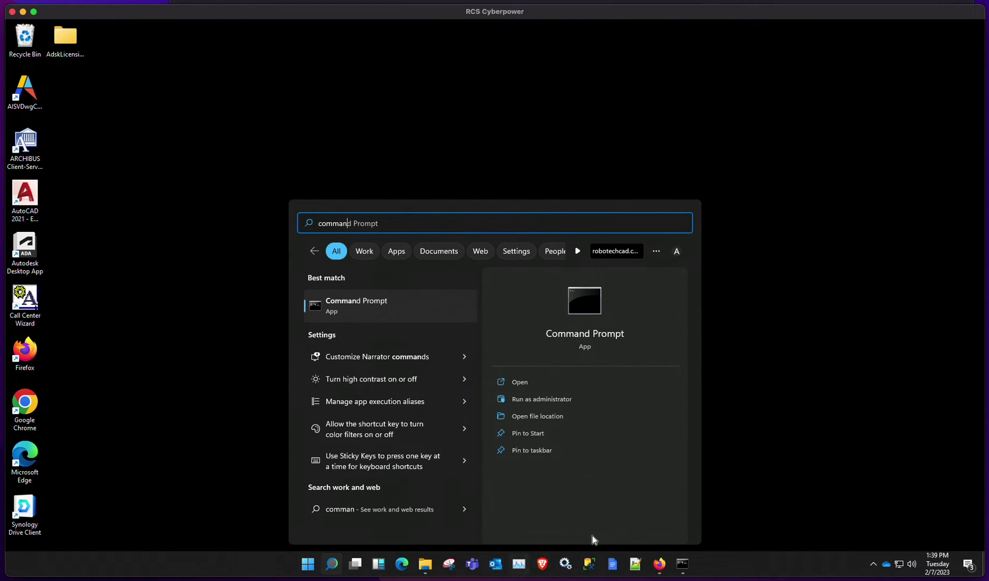
pyautogui.click(564, 400)
pyautogui.click(466, 356)
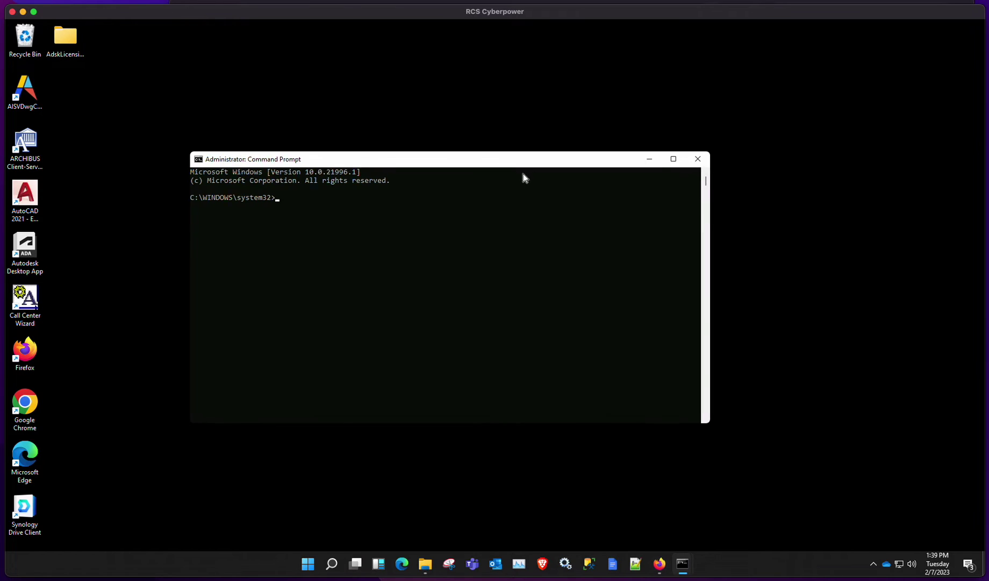
pyautogui.click(650, 159)
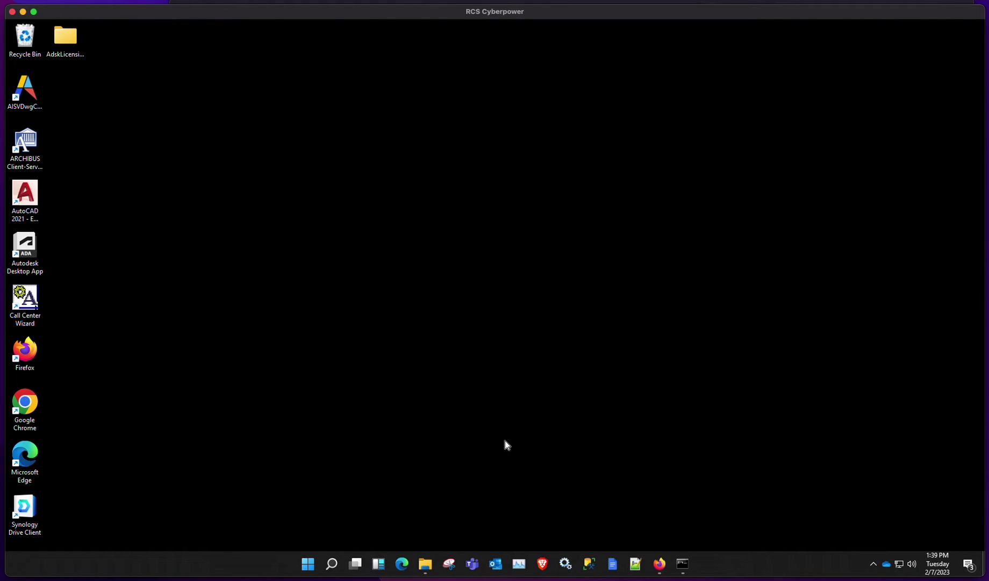
# - Bring the AdskLicensingSupportTool folder Command Prompt forward and centre it on screen
pyautogui.moveTo(685, 566)
pyautogui.click(727, 530)
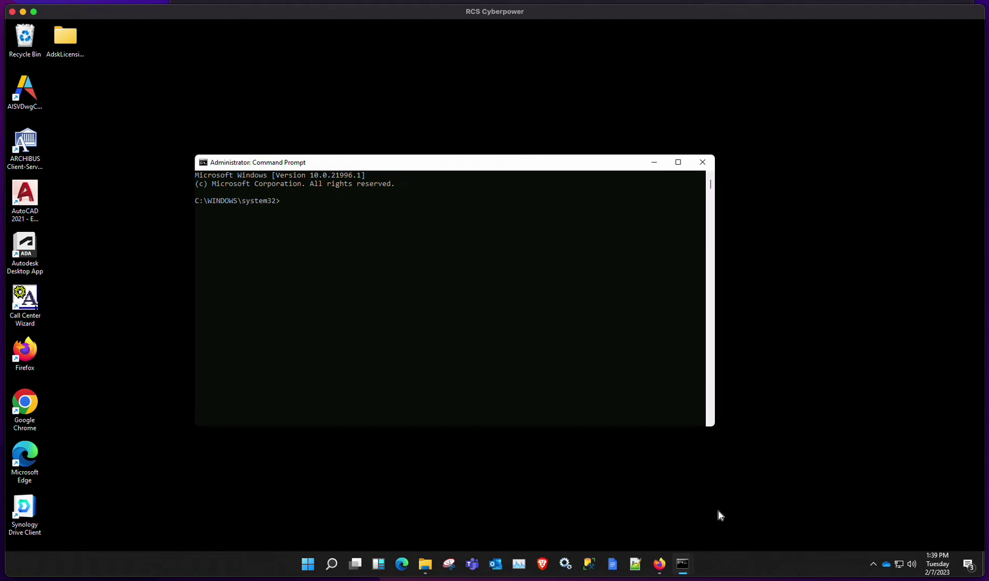
pyautogui.click(688, 565)
pyautogui.click(640, 532)
pyautogui.click(369, 161)
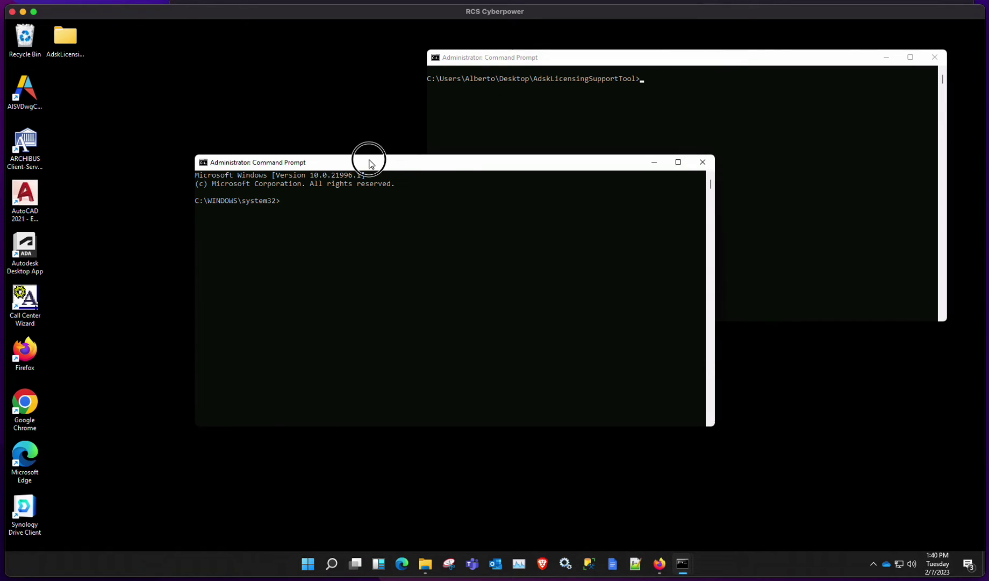
pyautogui.click(654, 162)
pyautogui.moveTo(645, 65); pyautogui.dragTo(433, 156)
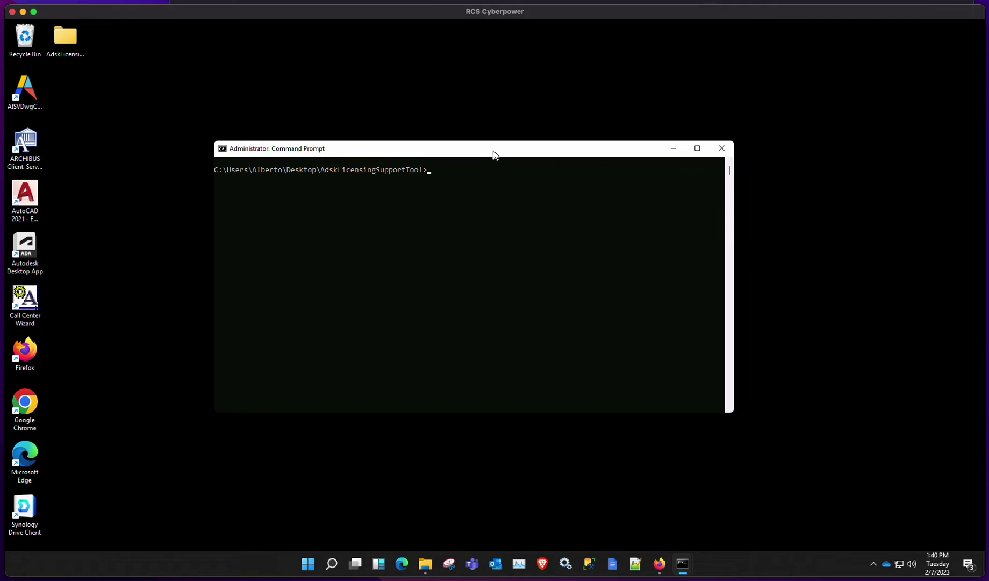
# - Run AdskLicensingSupportTool.exe -r 001m1:User to switch product key 001M1 to User licensing
pyautogui.write('AdskLicensingSupportTool.exe -r 001m1:Network')
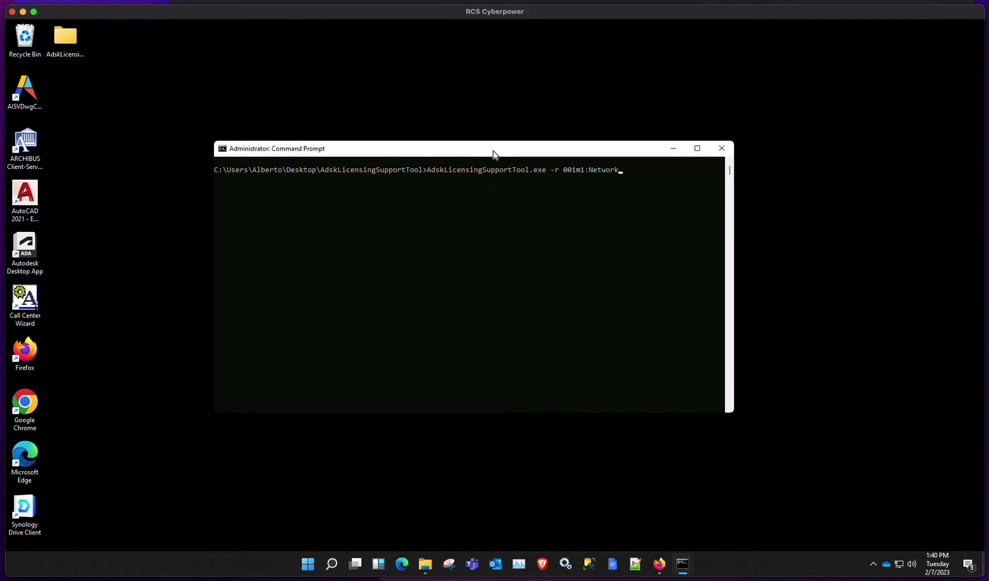
pyautogui.press('Up')
pyautogui.press('Return')
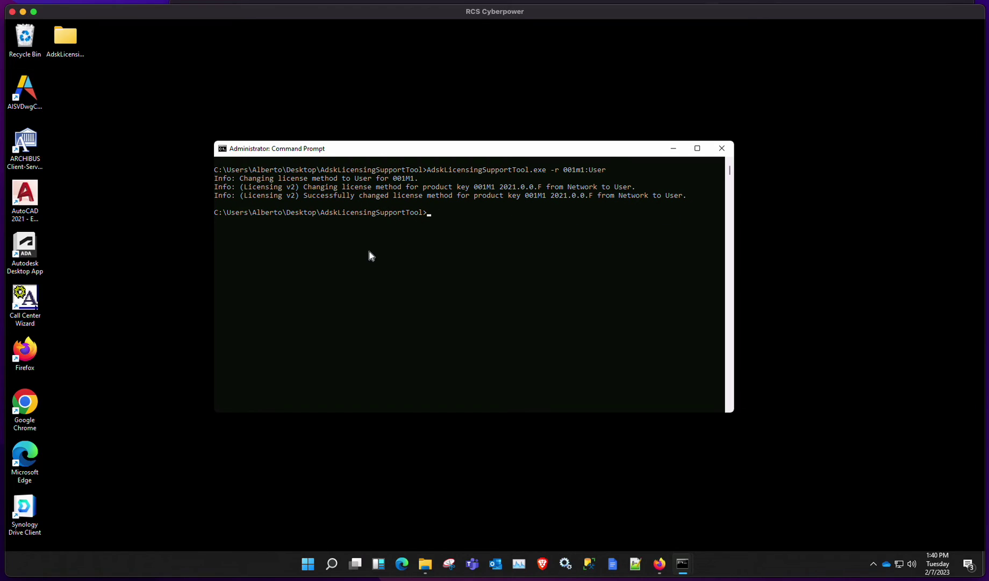
# - Relaunch AutoCAD 2021 and let it load its Start page under User licensing
pyautogui.click(26, 205)
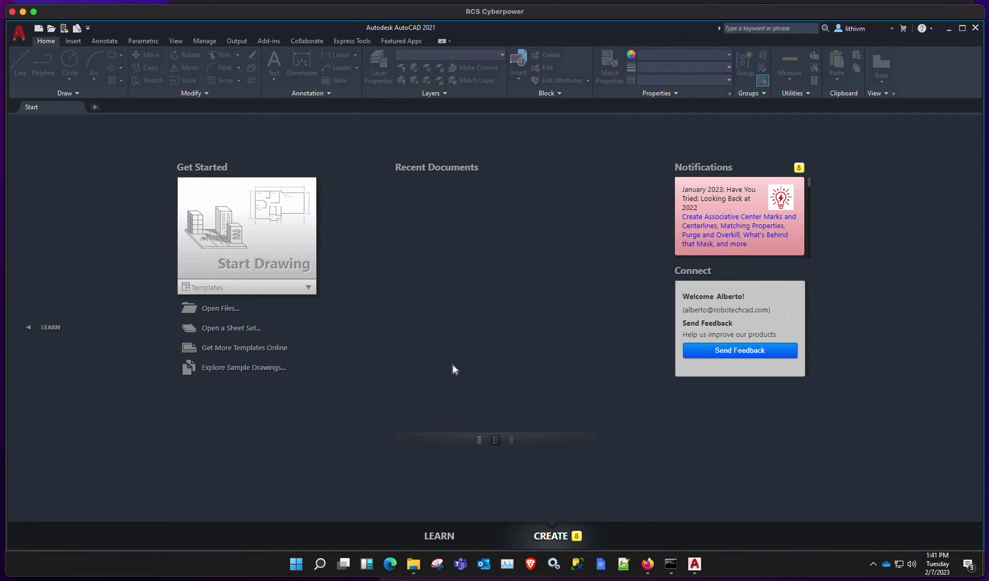
# - Check in License Manager that AutoCAD has a Commercial User License expiring August 17, 2023
pyautogui.click(894, 27)
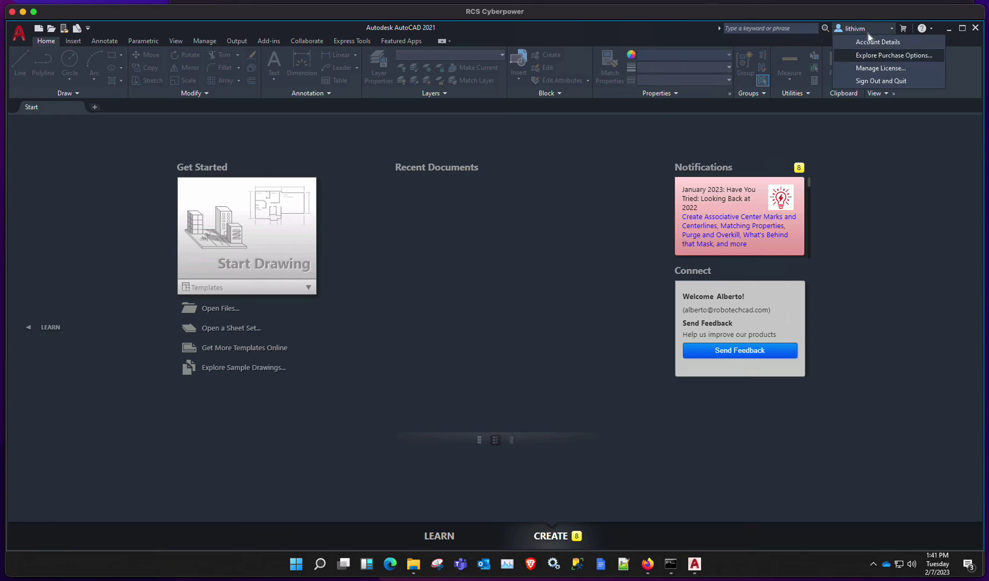
pyautogui.click(931, 30)
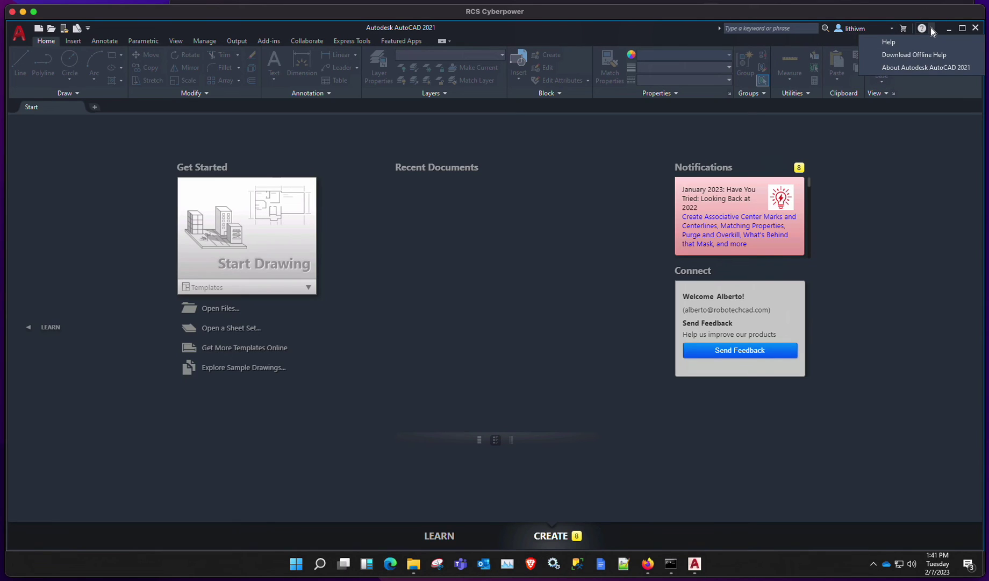
pyautogui.click(933, 67)
pyautogui.click(618, 261)
pyautogui.click(304, 228)
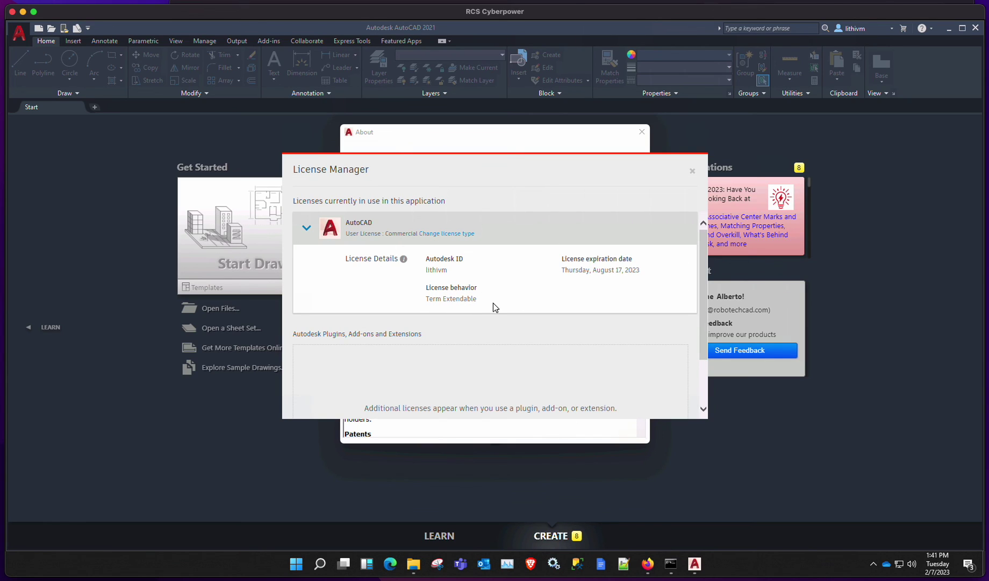
pyautogui.click(308, 232)
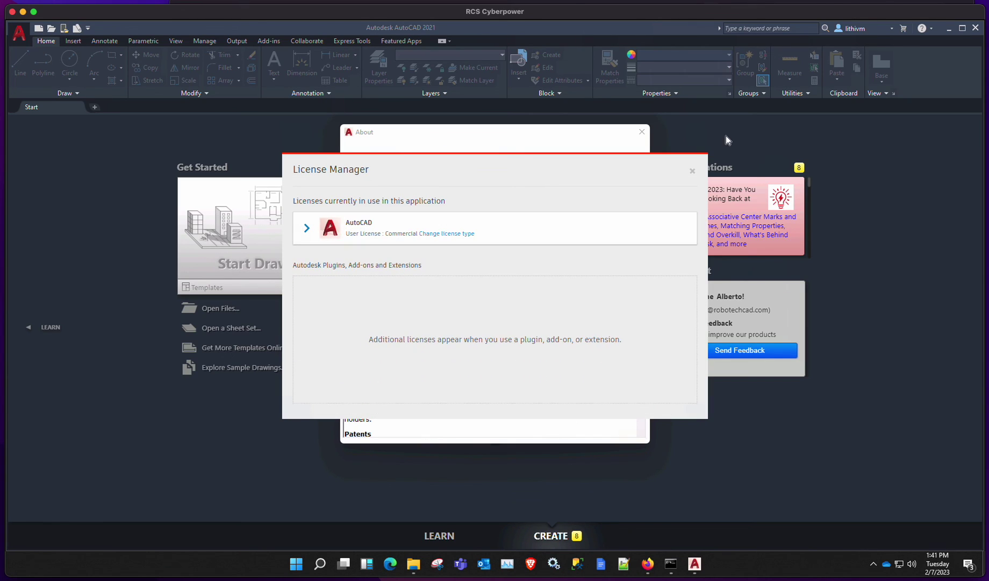
# - Close License Manager, the About dialog, and AutoCAD 2021
pyautogui.click(693, 171)
pyautogui.click(642, 132)
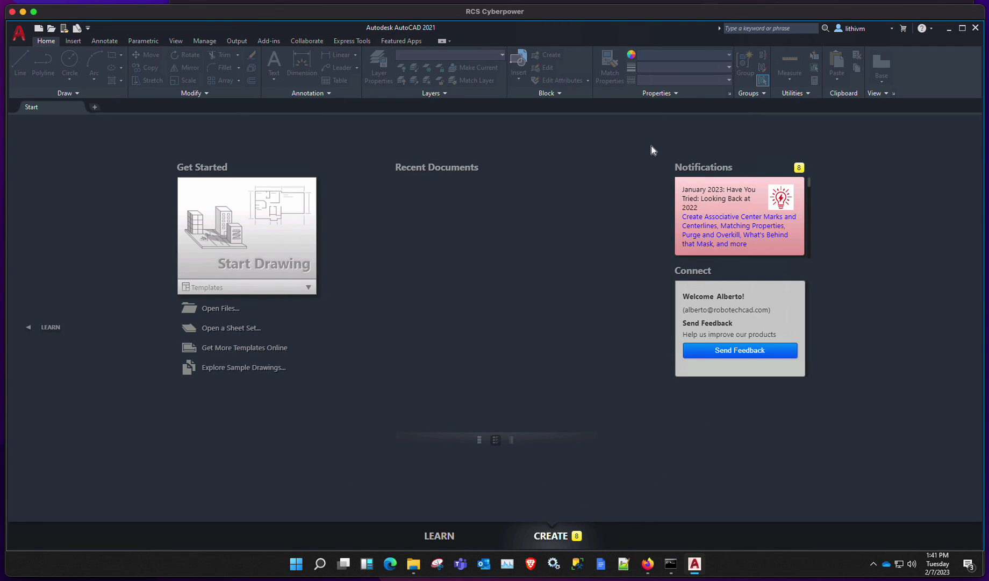
pyautogui.click(975, 27)
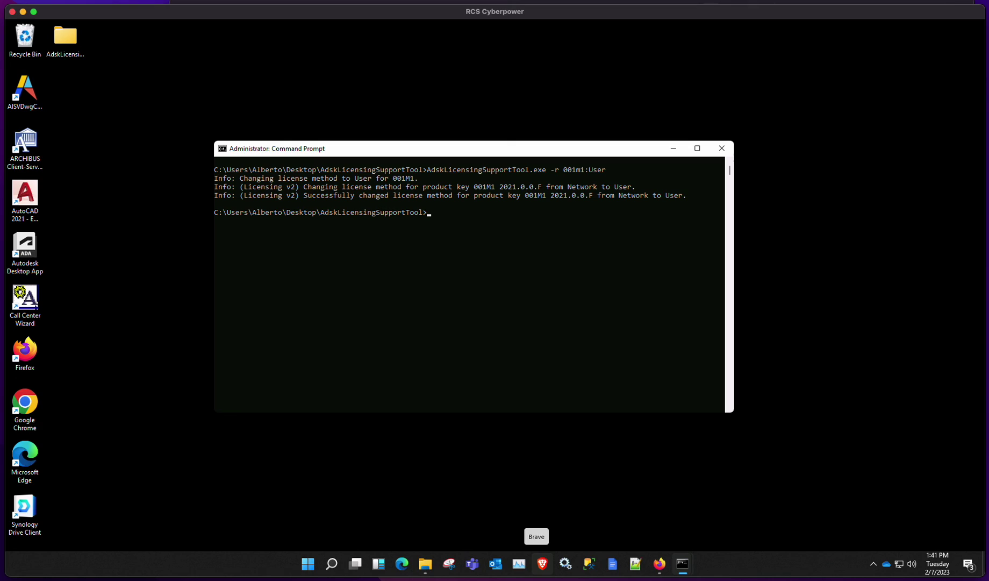